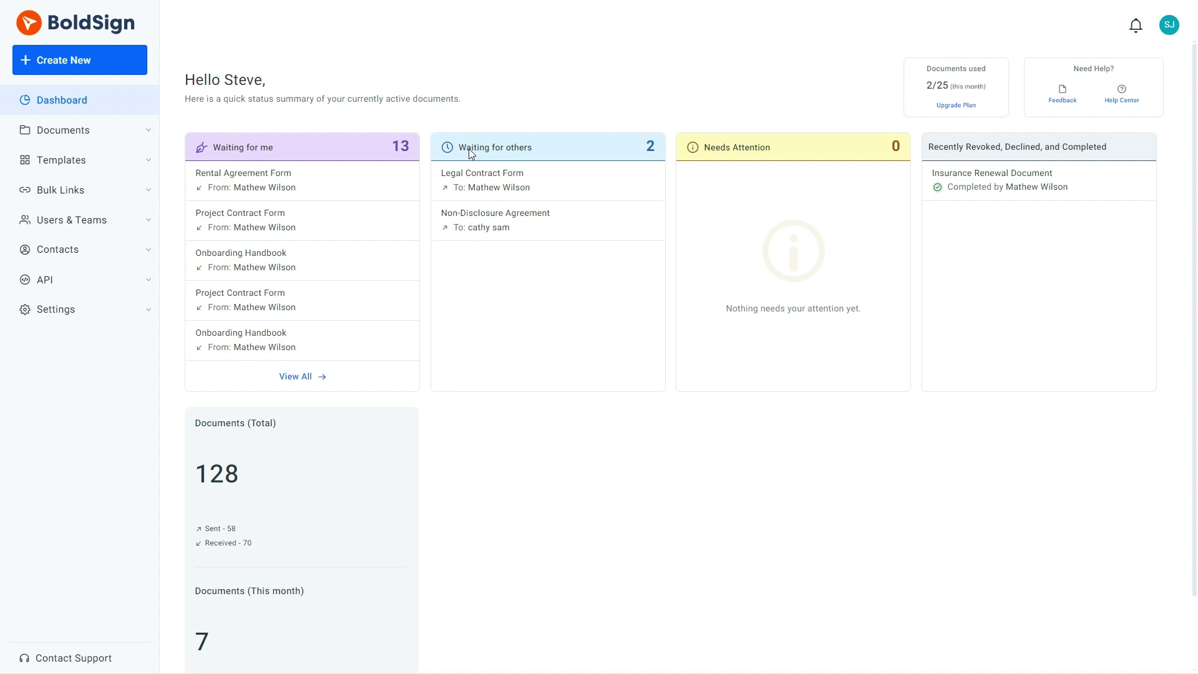
# Step: Go to Business Profile under Settings in the sidebar
pyautogui.click(64, 312)
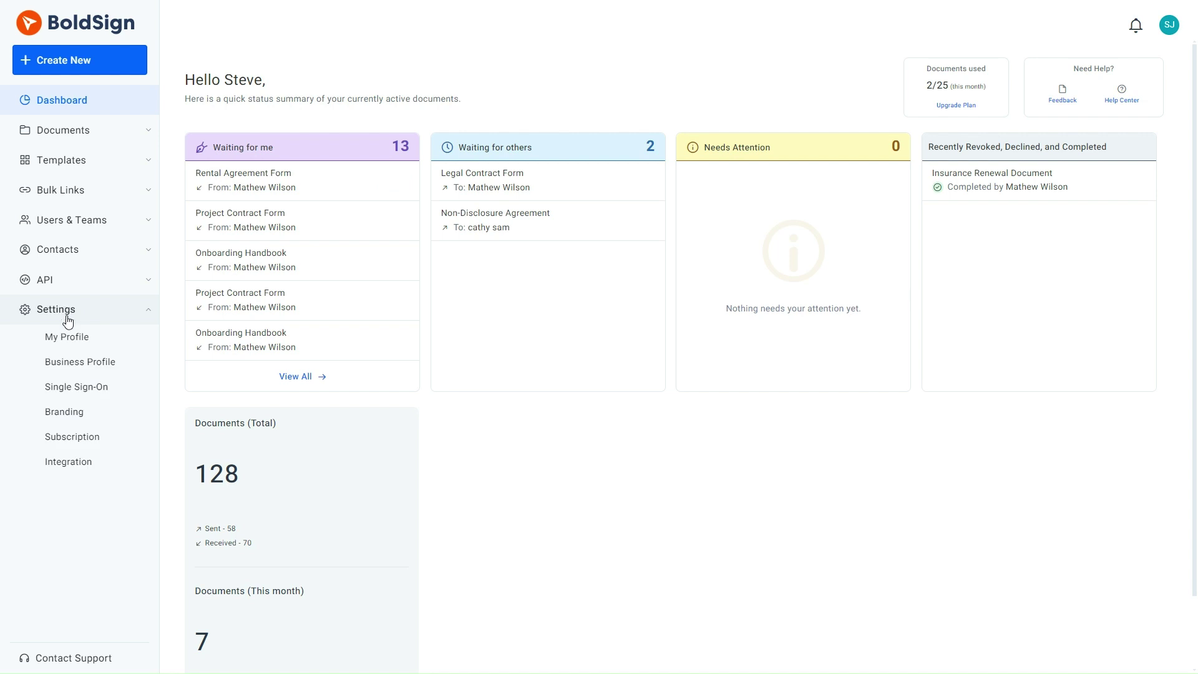
pyautogui.click(70, 363)
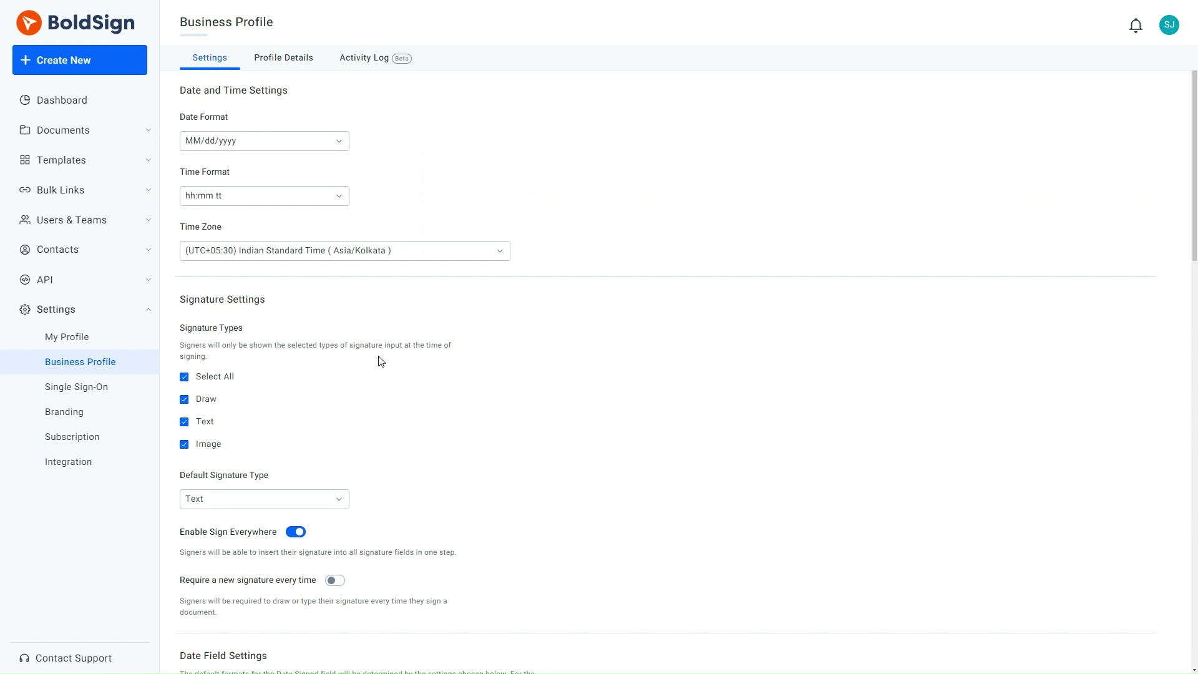
pyautogui.scroll(-3, 379, 362)
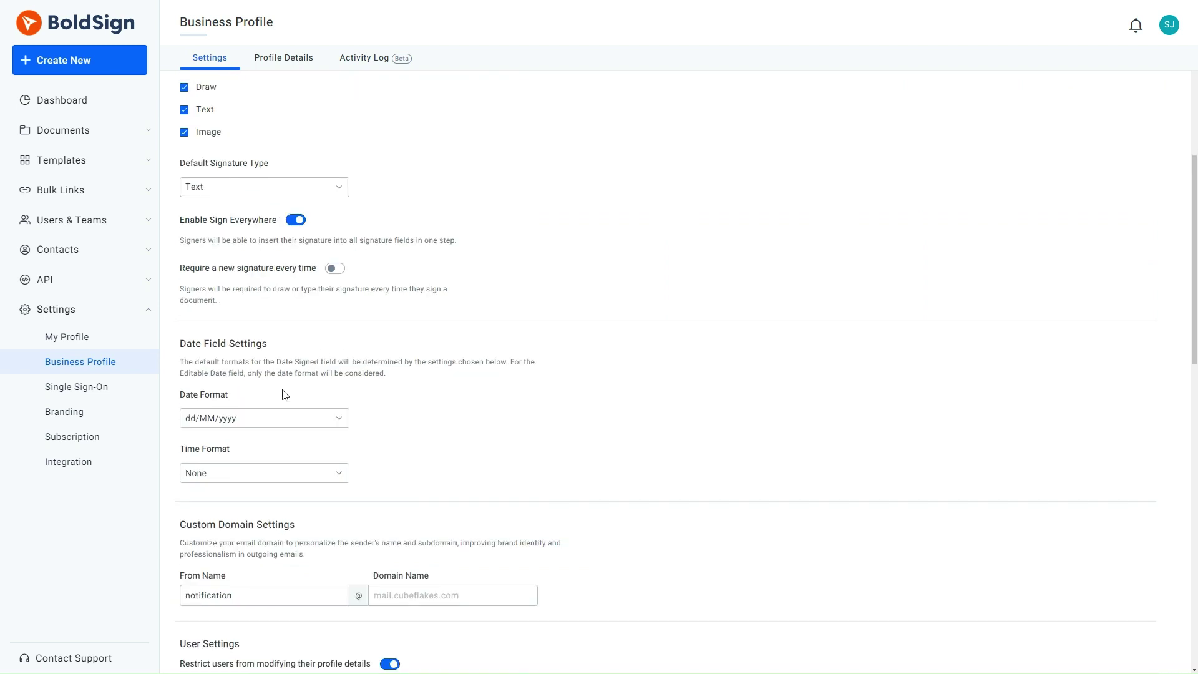
# Step: Choose the MM/dd/yyyy date format and hh:mm tt time format, then save the business profile
pyautogui.click(340, 424)
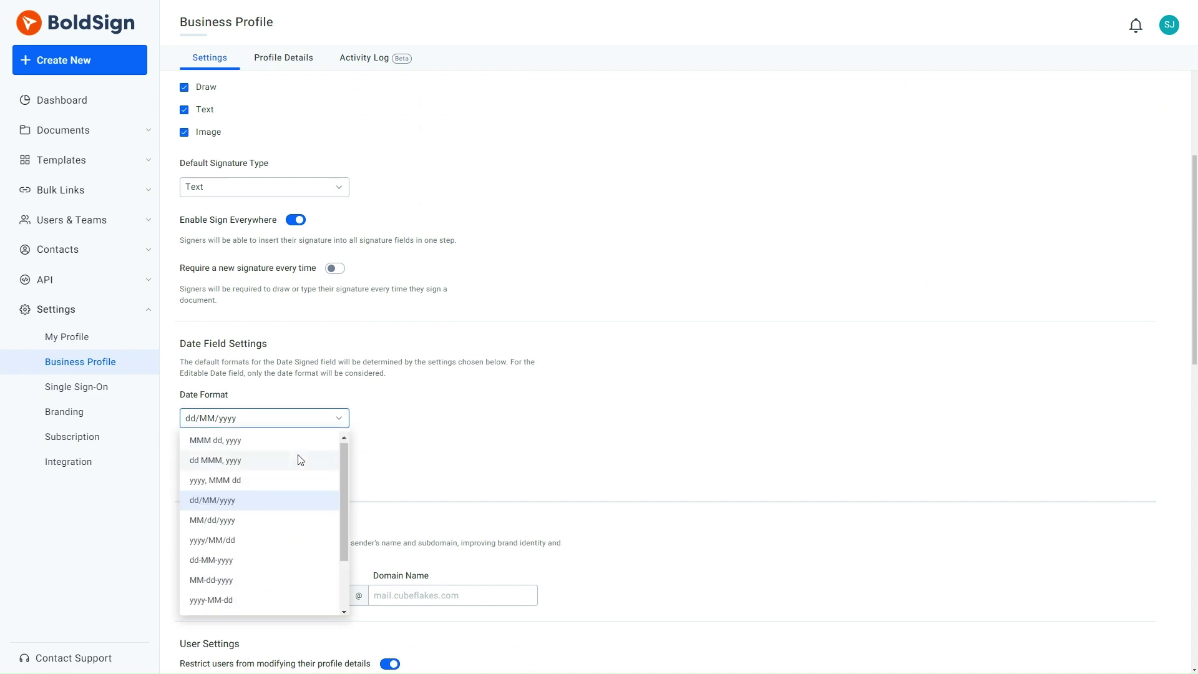
pyautogui.scroll(-1, 299, 460)
pyautogui.scroll(1, 299, 460)
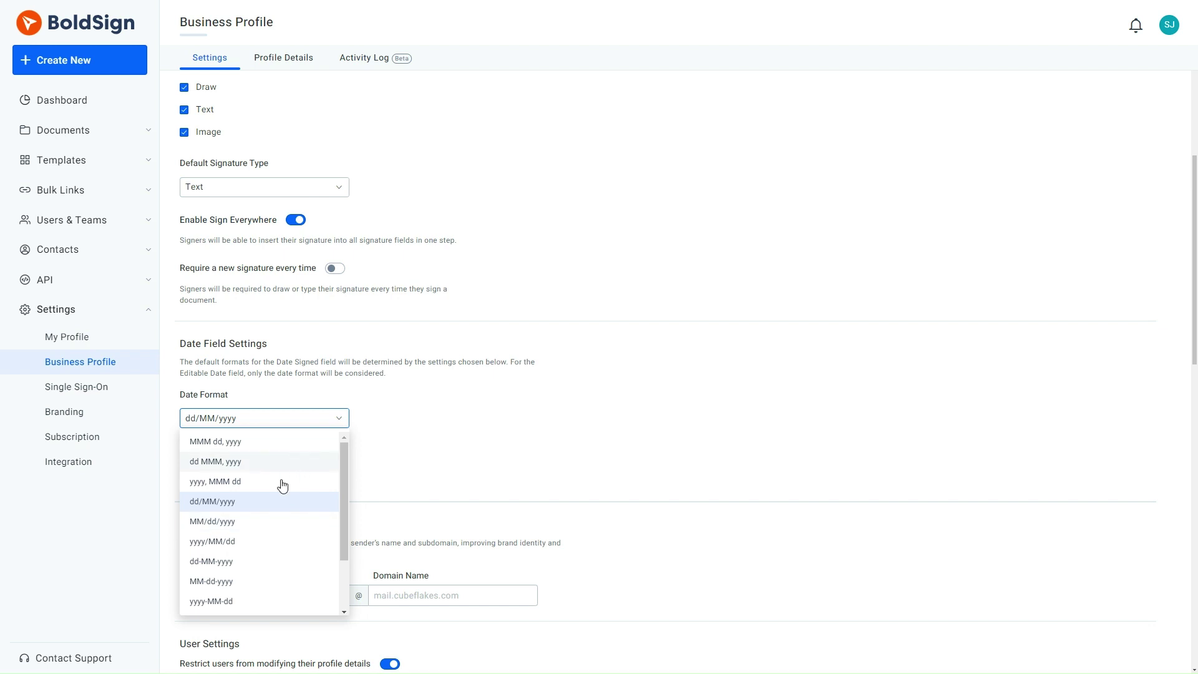
pyautogui.click(232, 524)
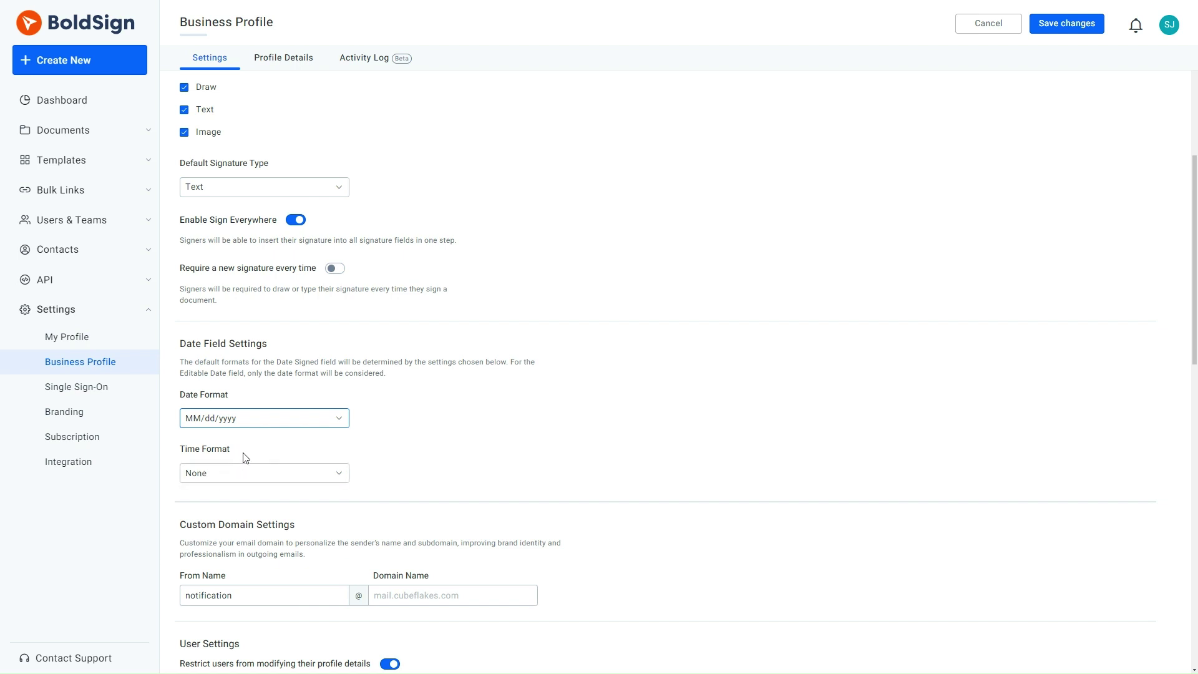
pyautogui.click(340, 478)
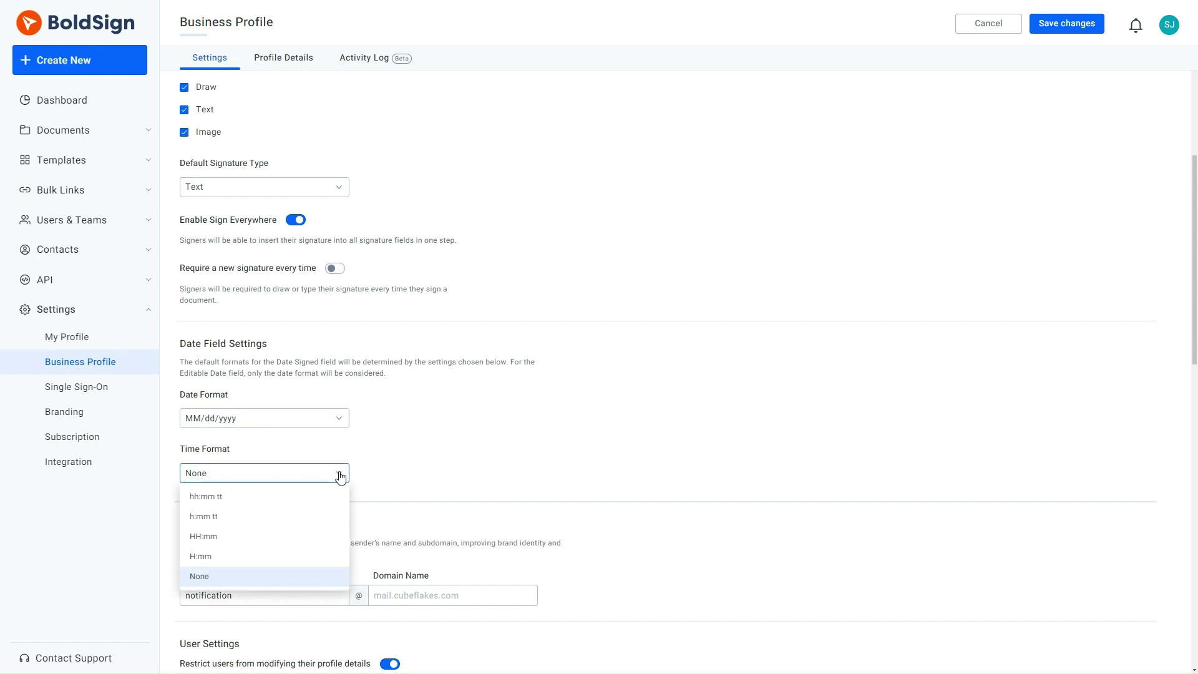
pyautogui.click(223, 497)
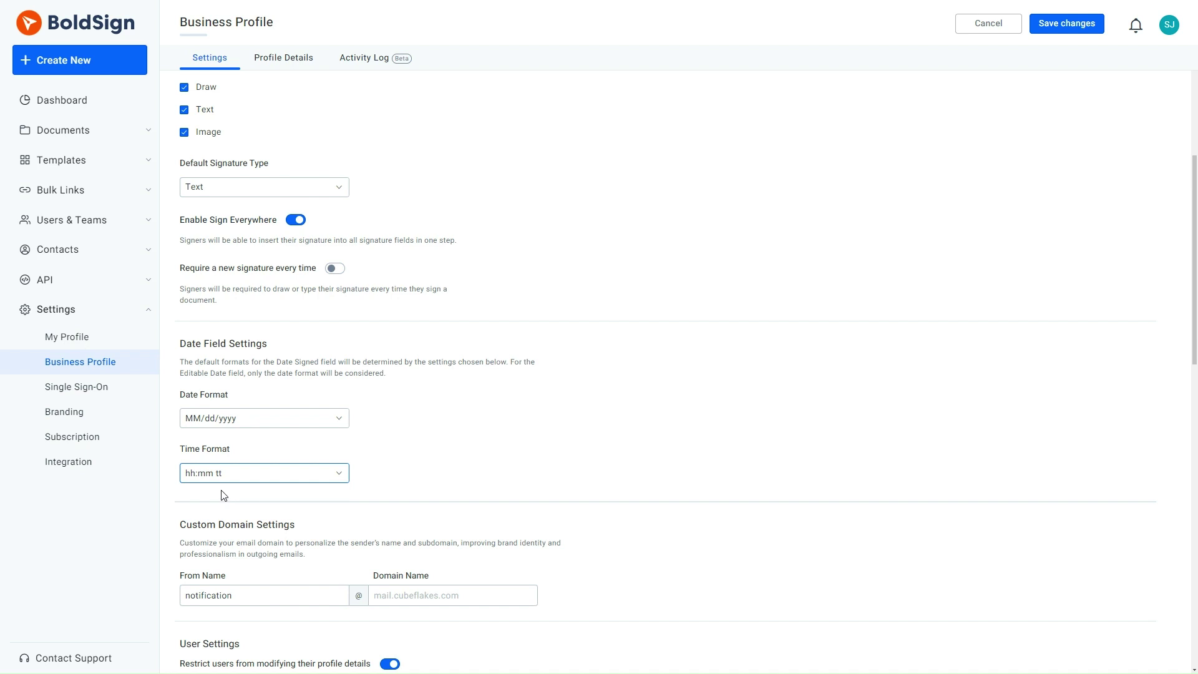
pyautogui.click(1073, 23)
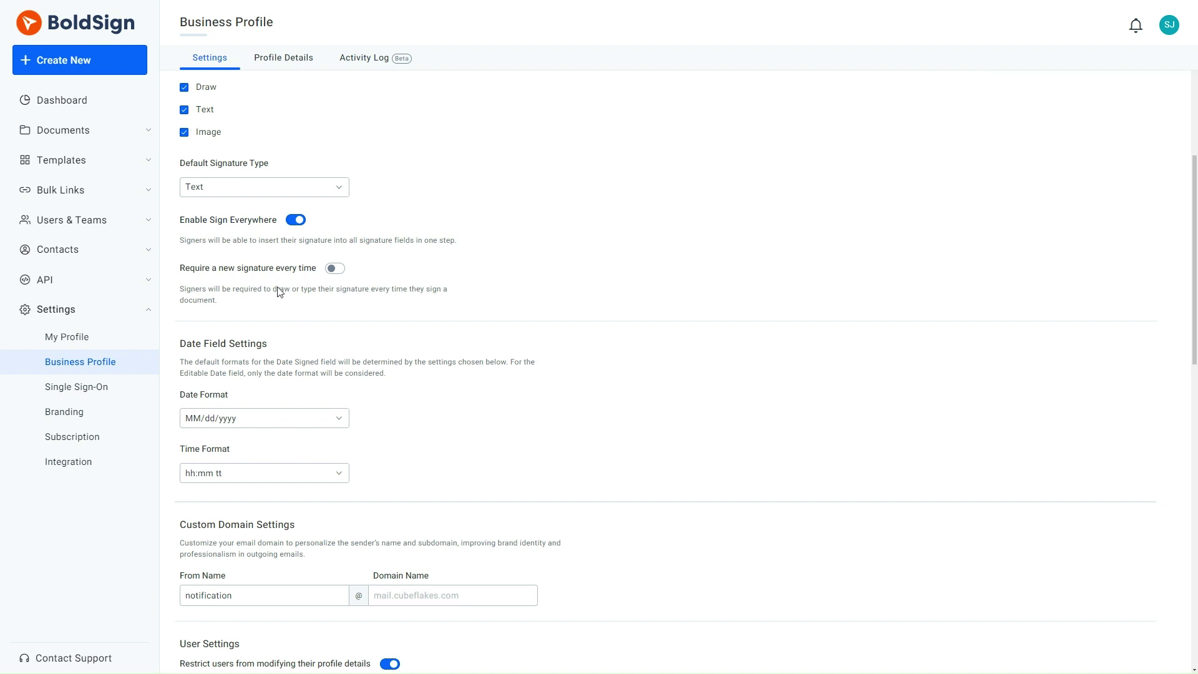
# Step: Create a new document and upload the Legal Contract Form file
pyautogui.click(97, 60)
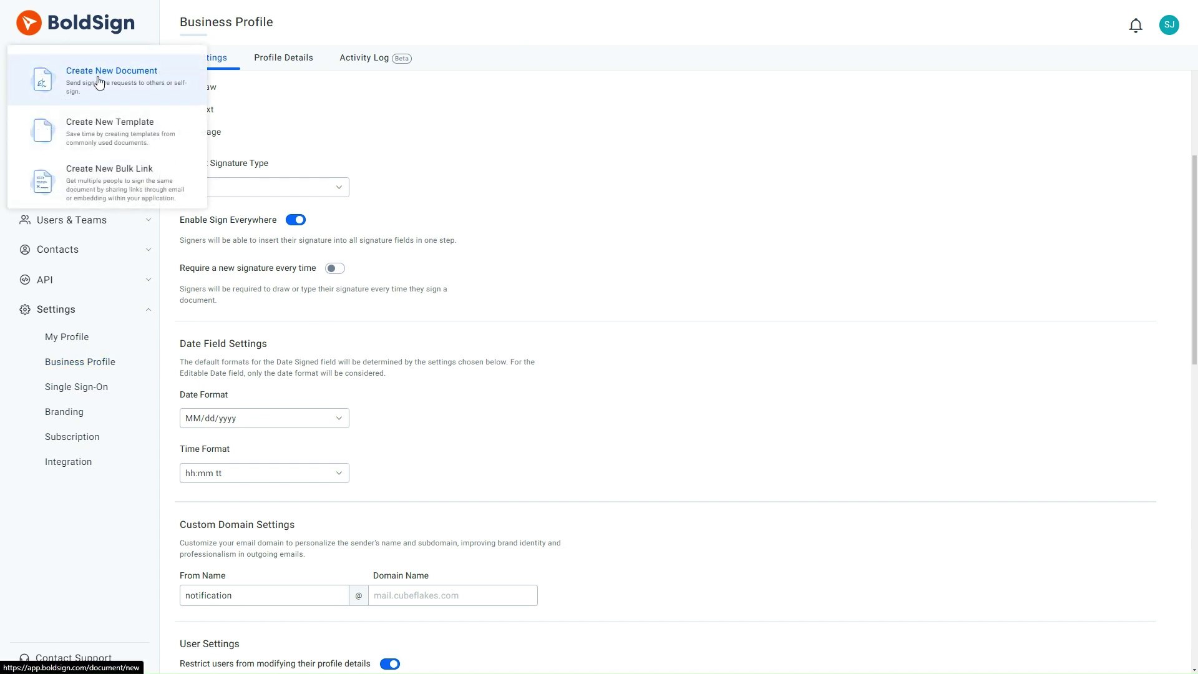
pyautogui.click(99, 84)
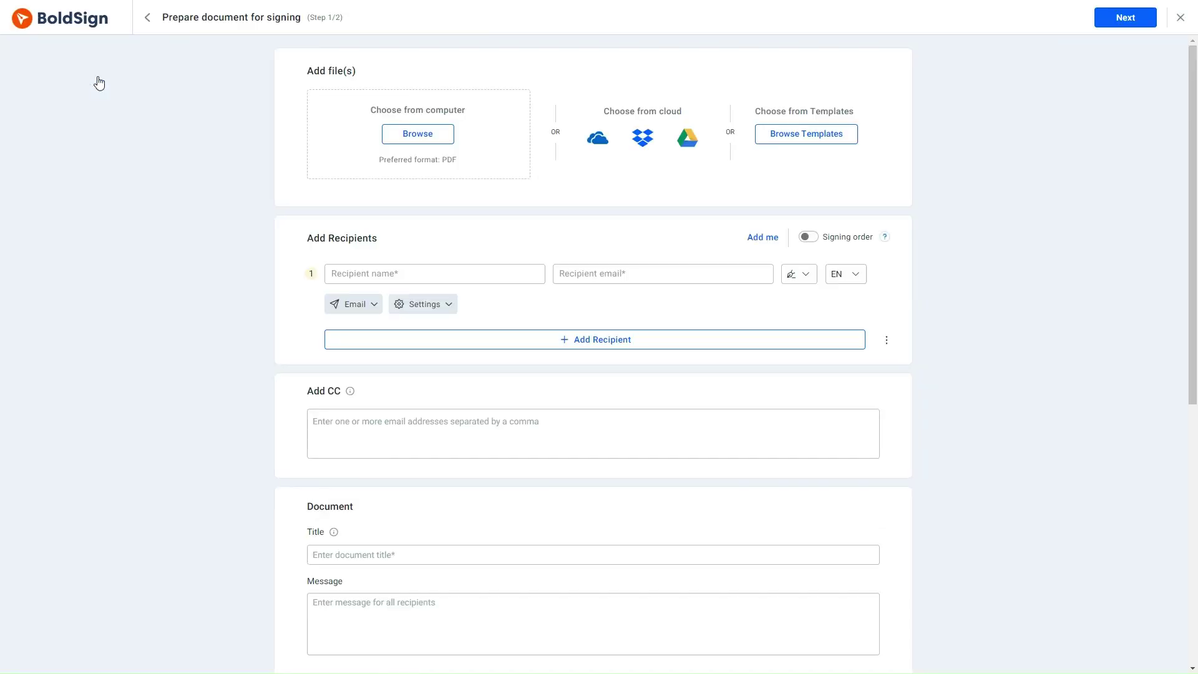
pyautogui.click(405, 136)
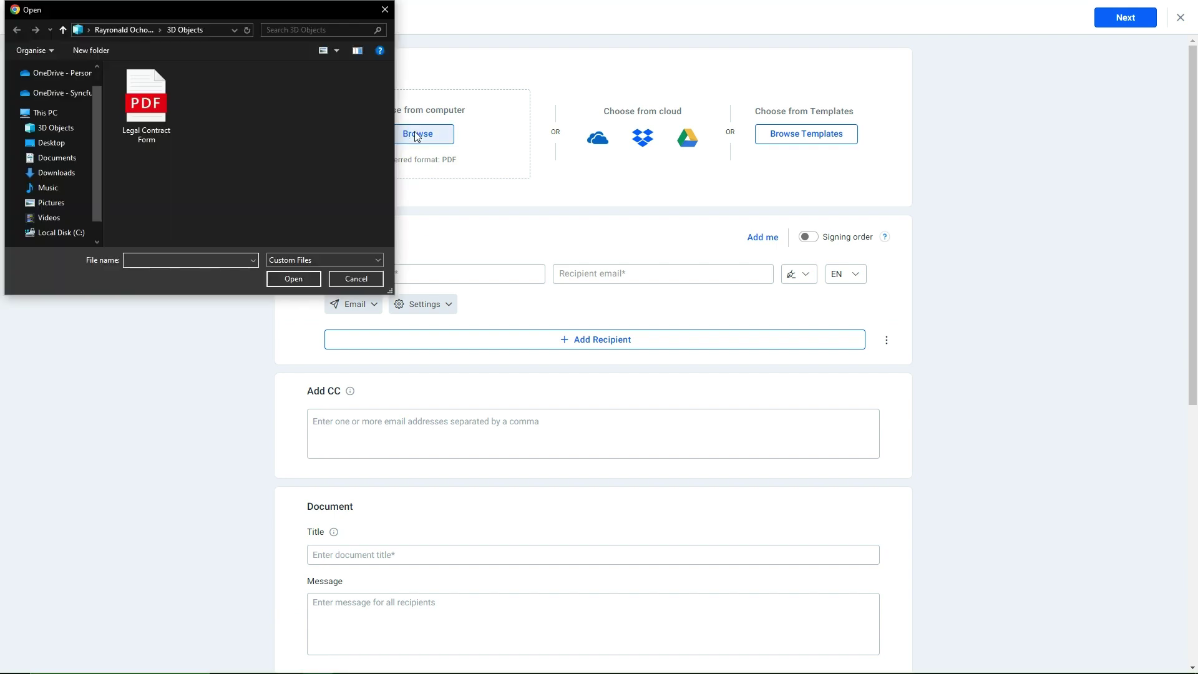
pyautogui.click(150, 107)
pyautogui.click(287, 277)
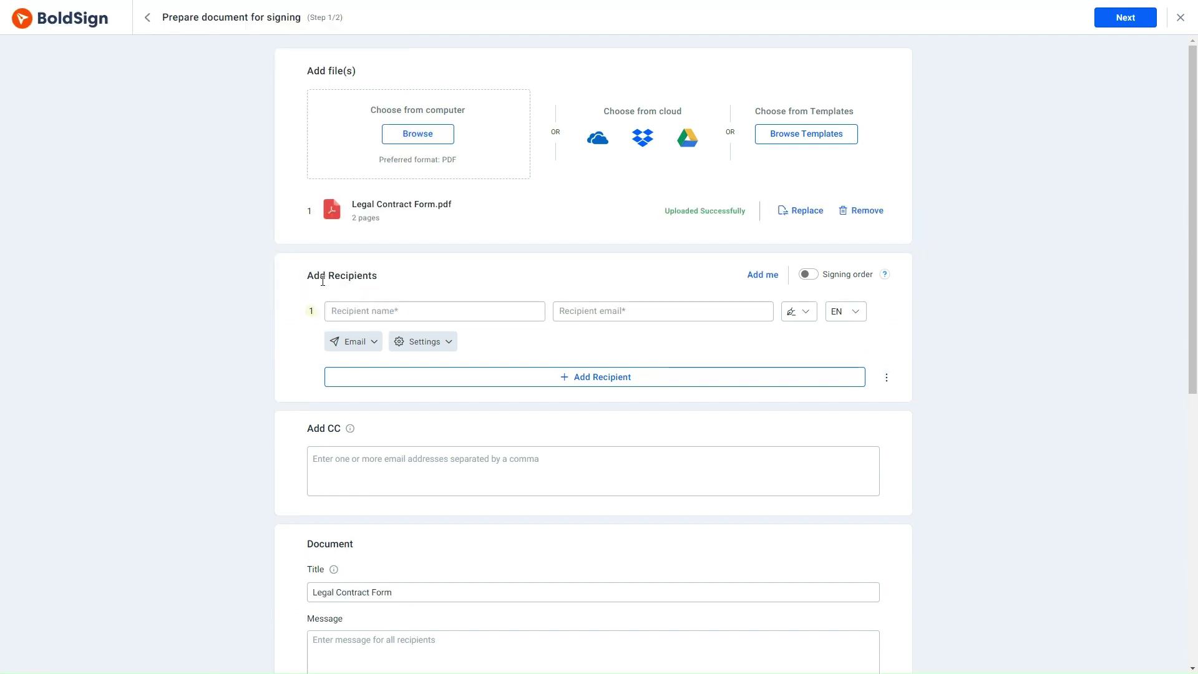
pyautogui.click(340, 313)
pyautogui.write('mathew')
pyautogui.click(349, 343)
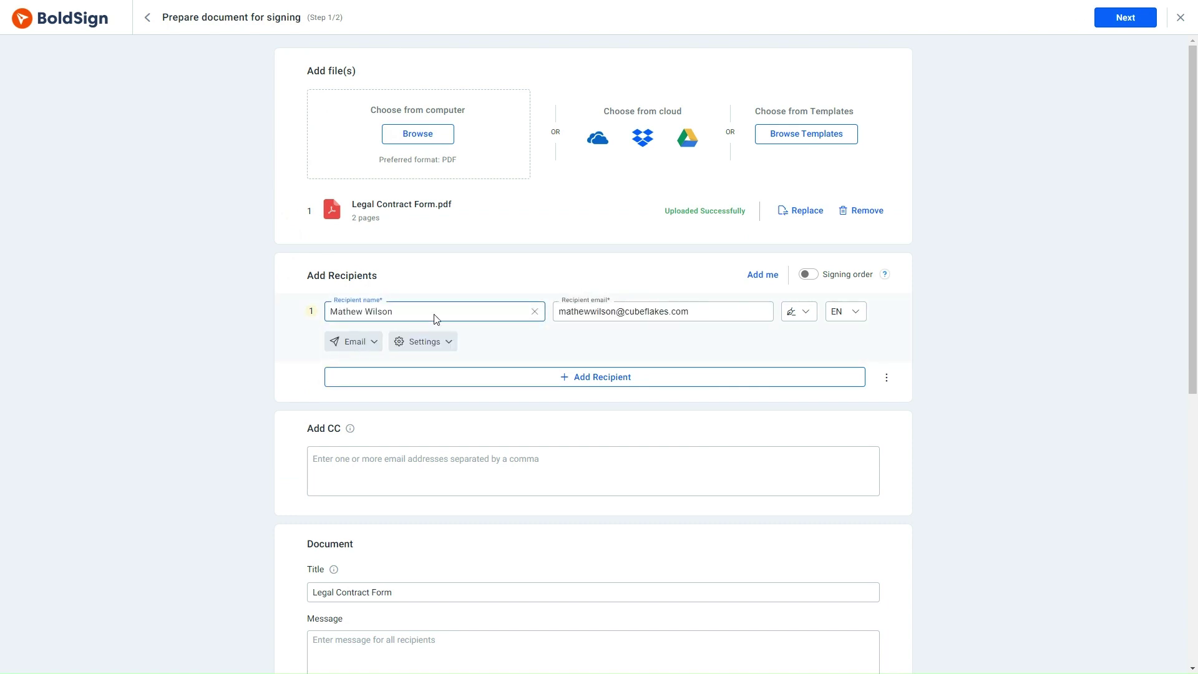
pyautogui.click(1128, 17)
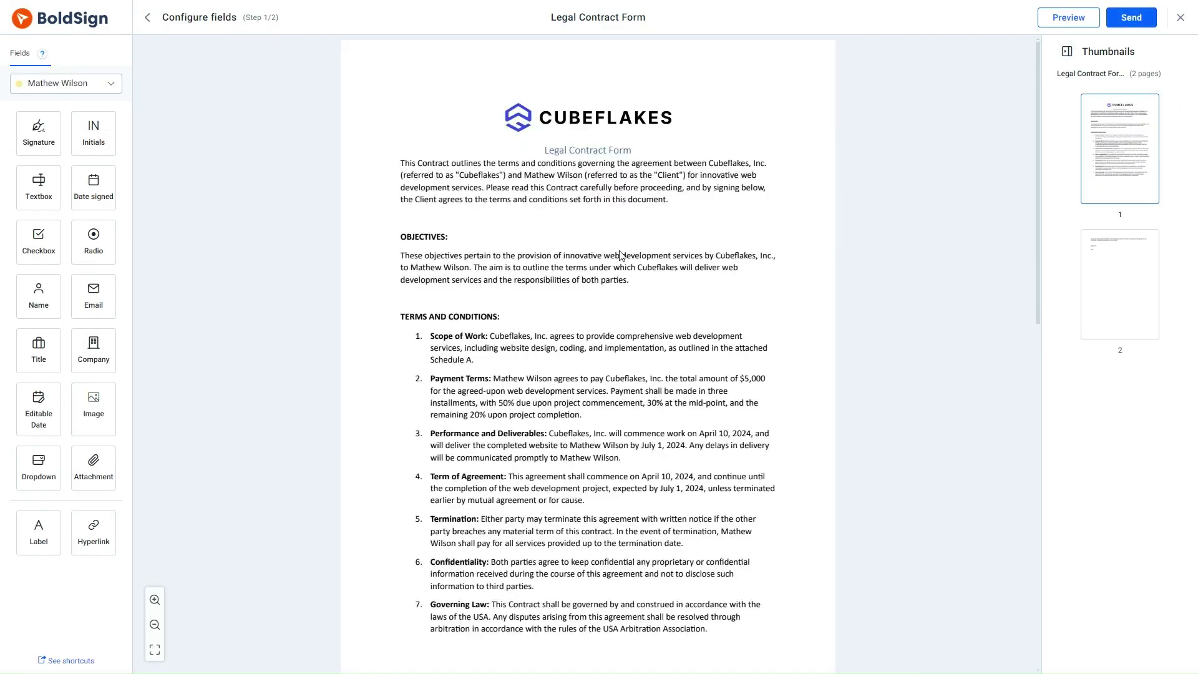
pyautogui.scroll(-2, 620, 255)
pyautogui.scroll(-3, 620, 255)
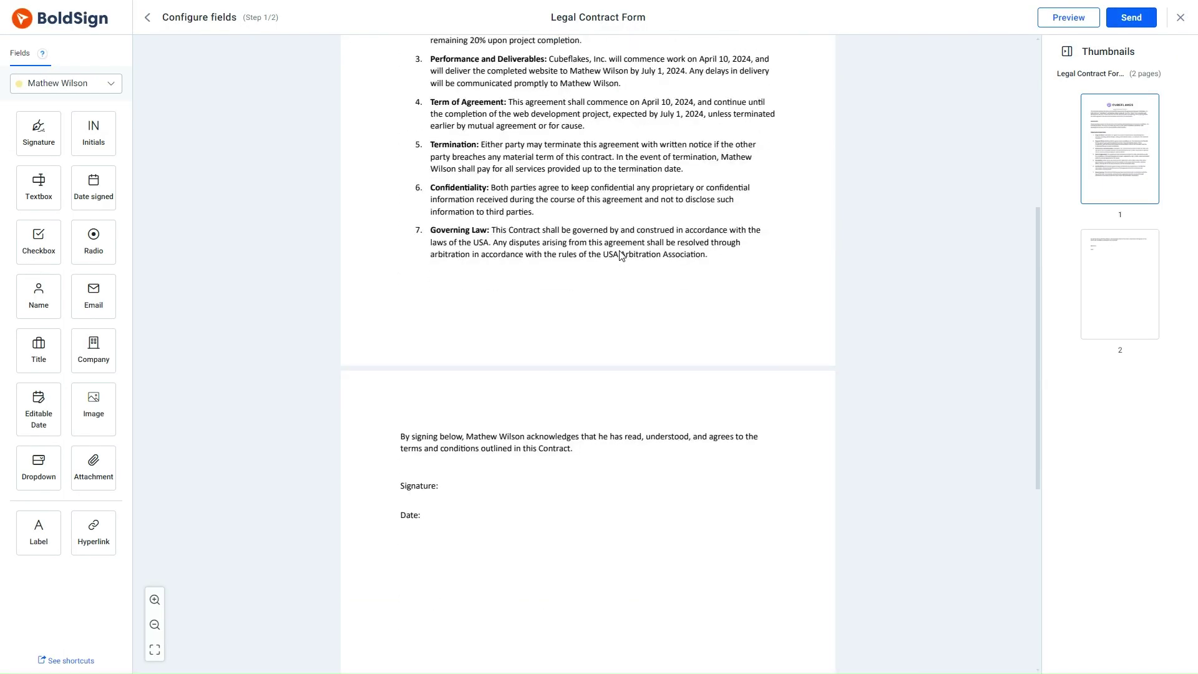
# Step: Drop a Signature field beside Signature: and a Date Signed field beside Date: on page 2
pyautogui.moveTo(38, 132); pyautogui.dragTo(483, 485)
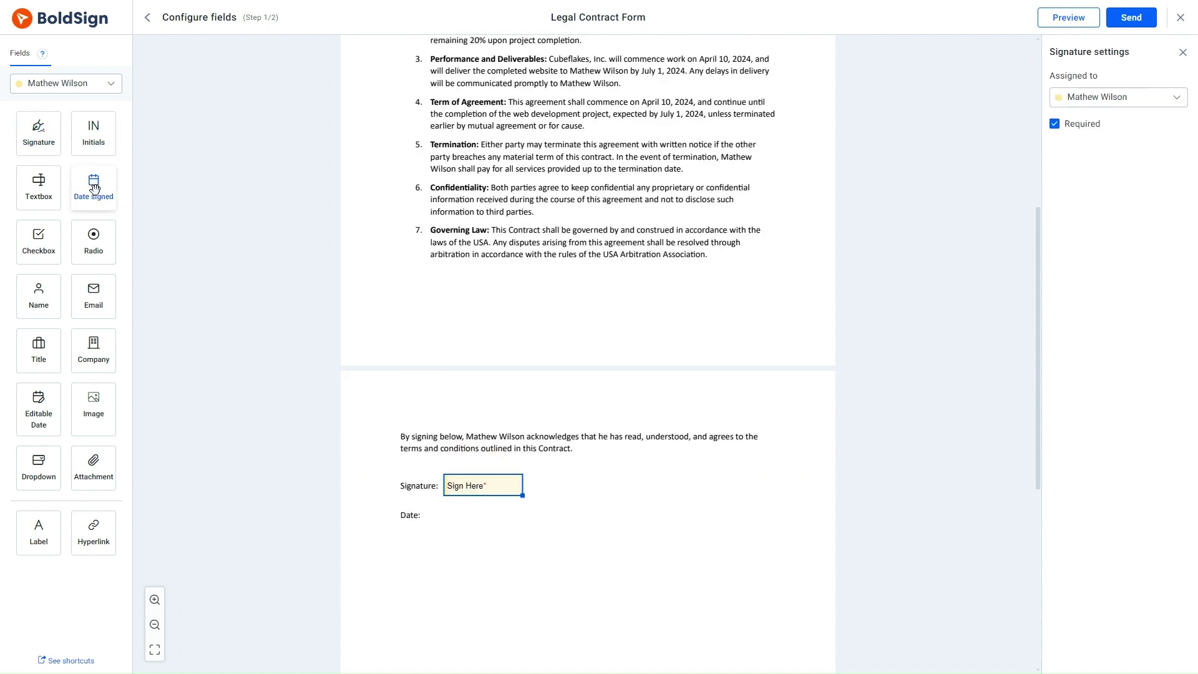
pyautogui.moveTo(97, 188); pyautogui.dragTo(468, 516)
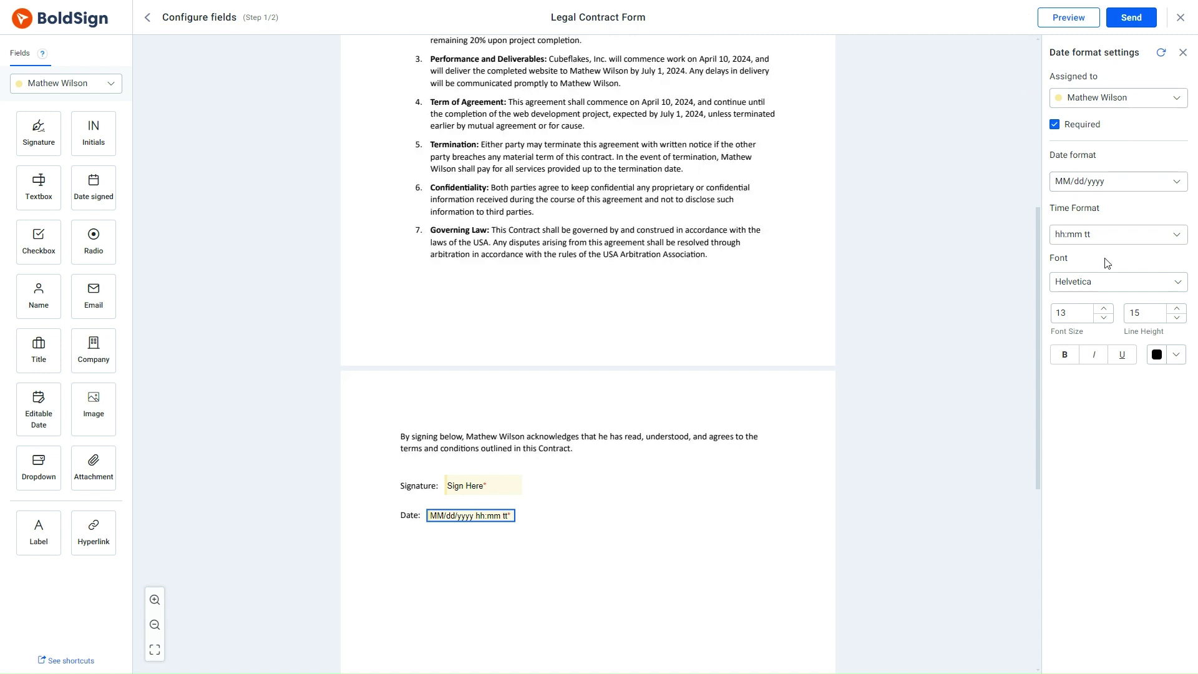
pyautogui.click(1178, 186)
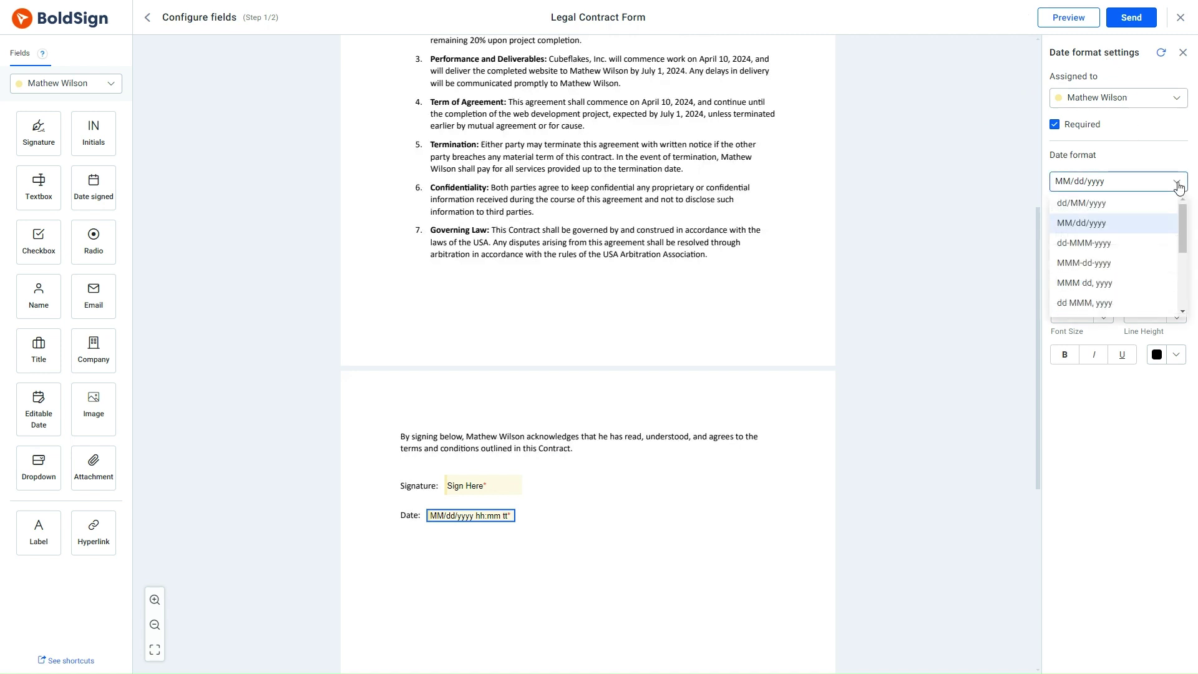
pyautogui.click(1177, 185)
pyautogui.click(1181, 242)
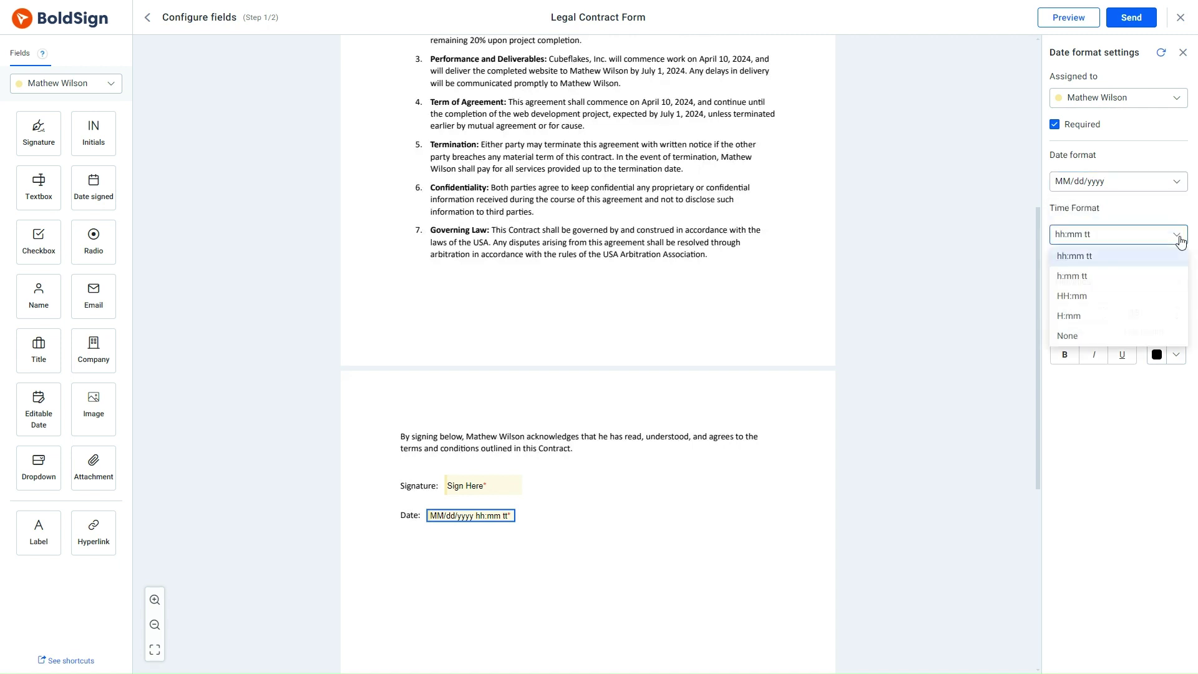
pyautogui.click(1181, 242)
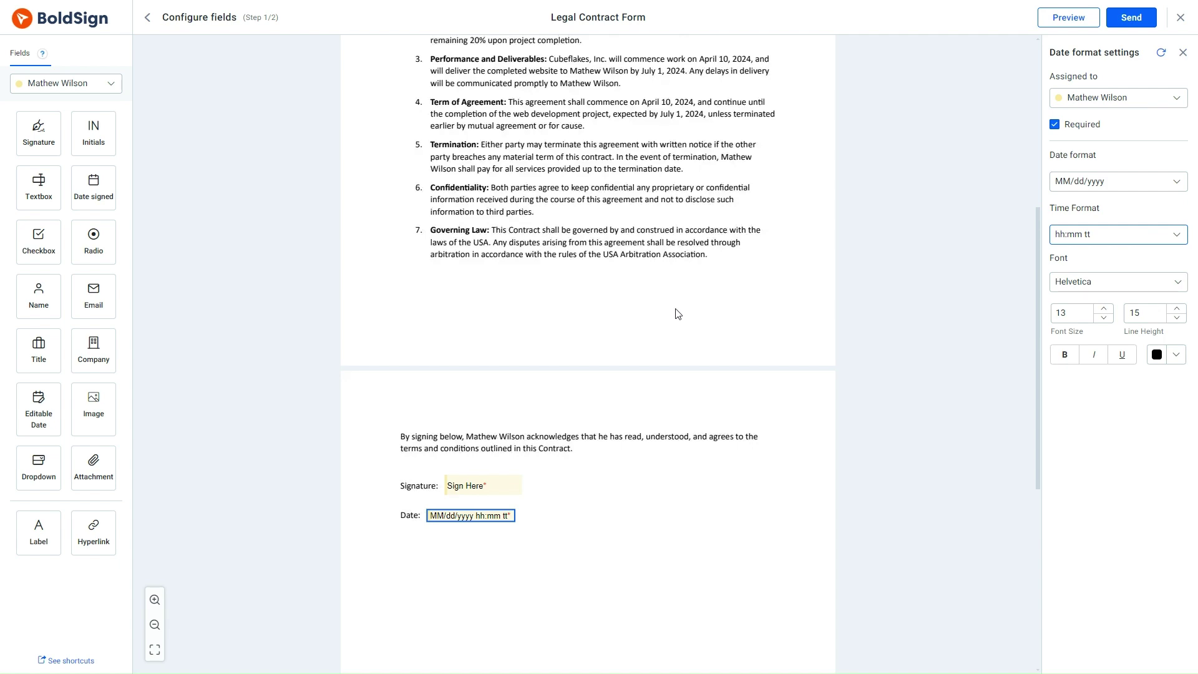
pyautogui.scroll(1, 677, 314)
pyautogui.scroll(2, 677, 314)
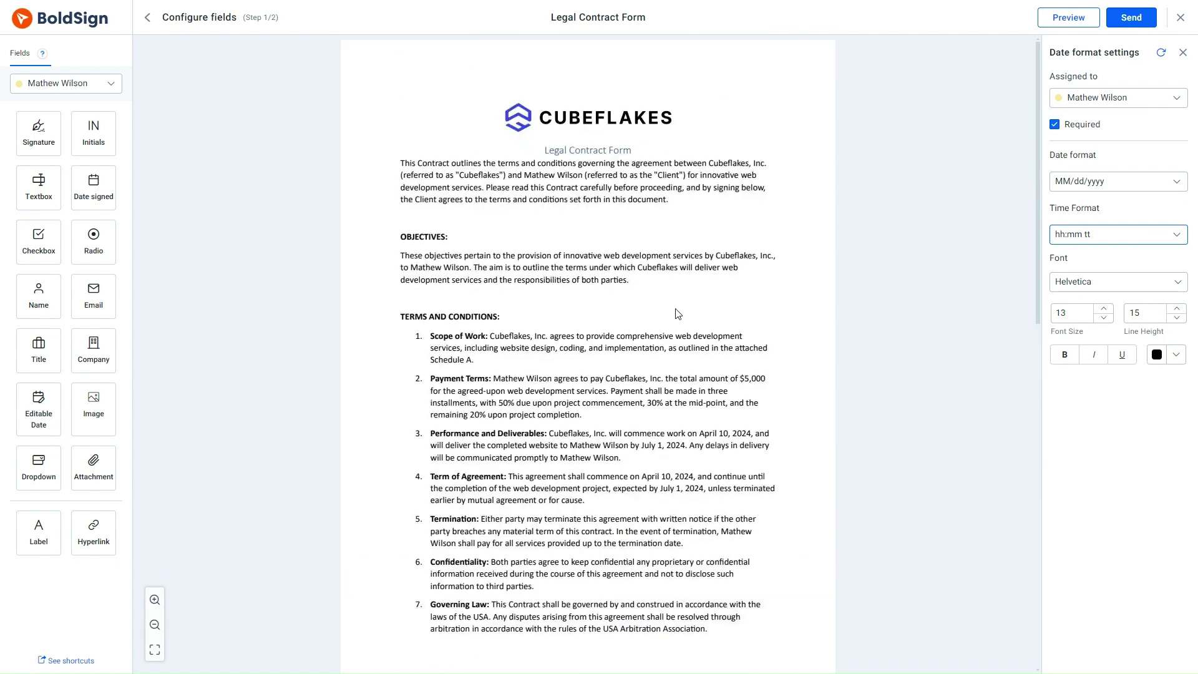
pyautogui.click(1127, 22)
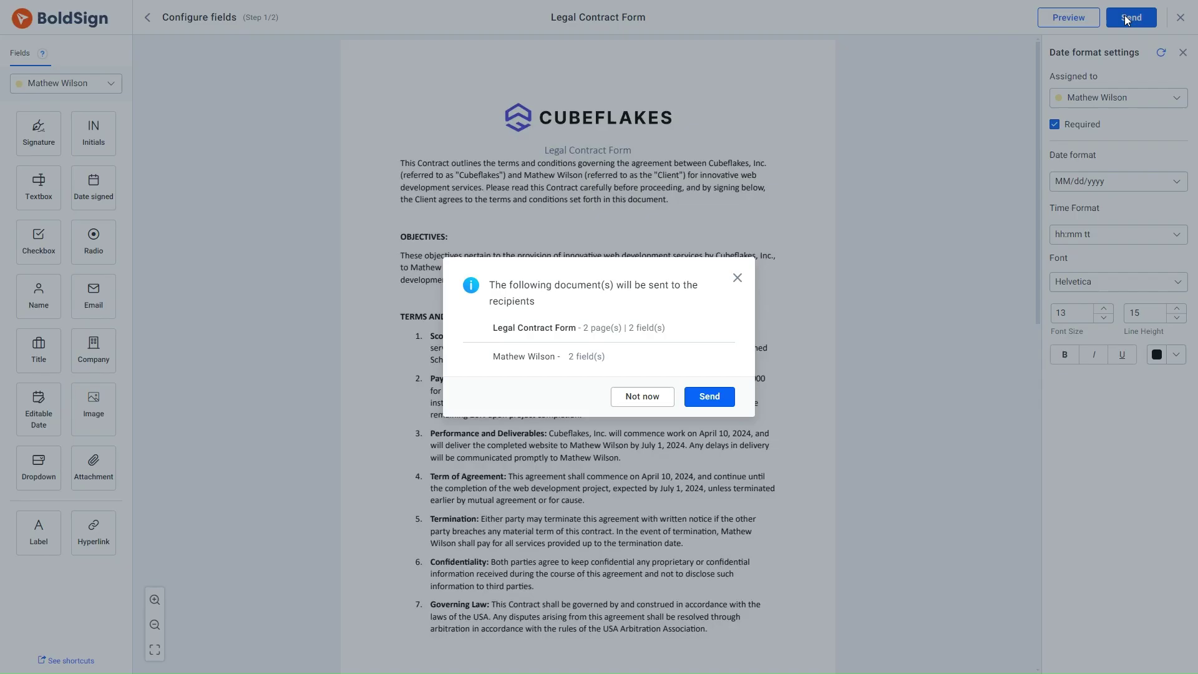
pyautogui.click(710, 397)
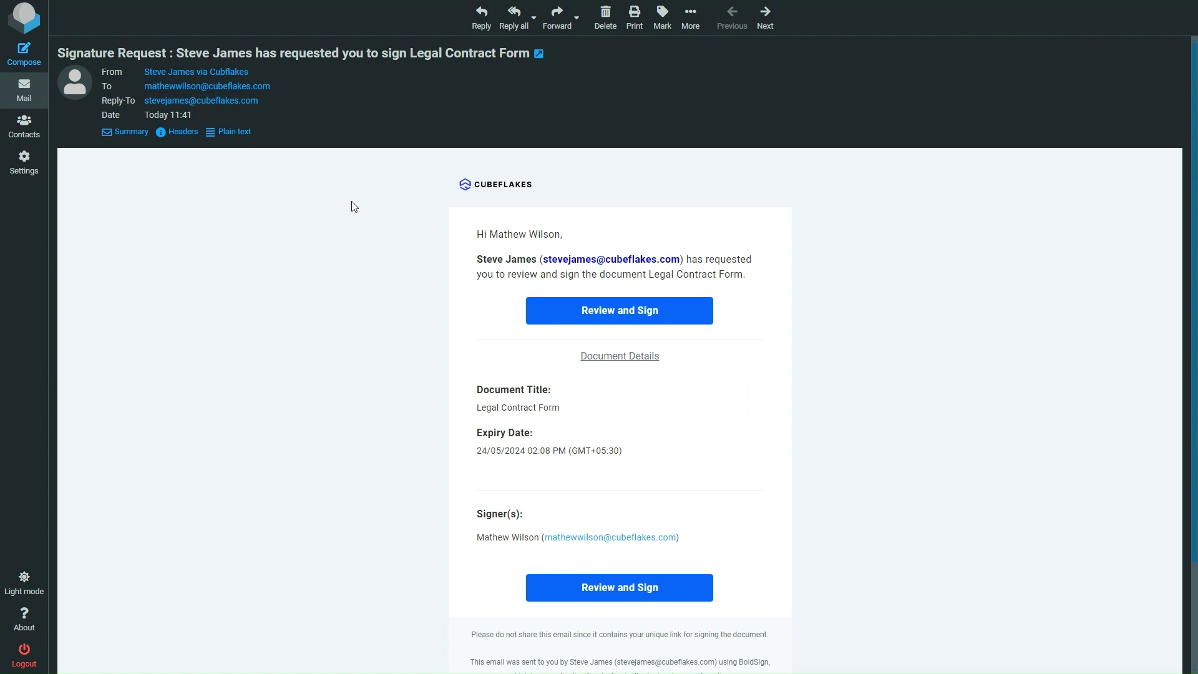
# Step: Open the Legal Contract Form from the email's Review and Sign link
pyautogui.click(616, 311)
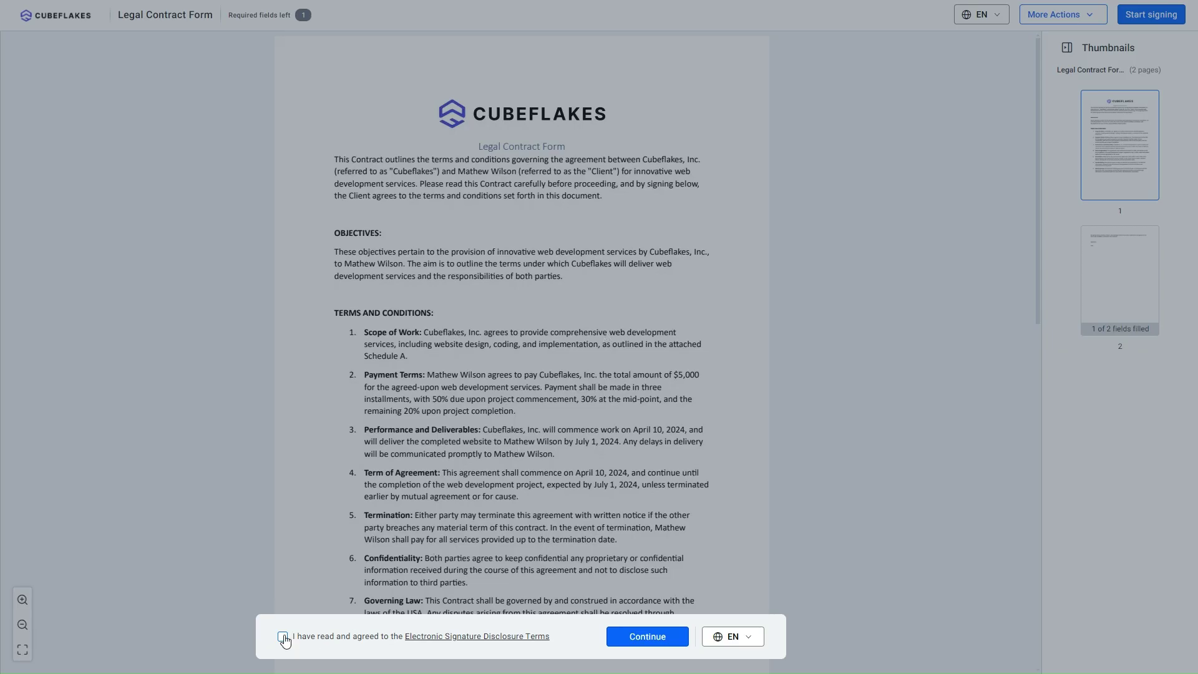
# Step: Accept the disclosure, apply a typed signature to the signature field, and complete signing
pyautogui.click(283, 637)
pyautogui.click(641, 637)
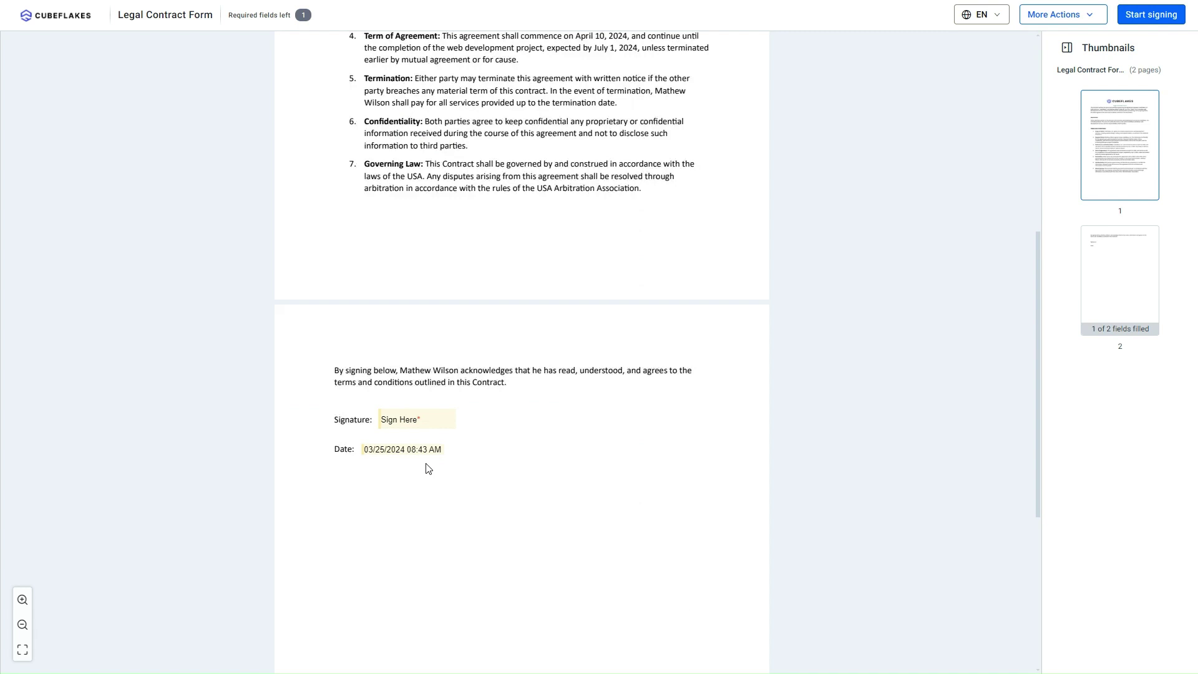
pyautogui.click(415, 419)
pyautogui.click(660, 331)
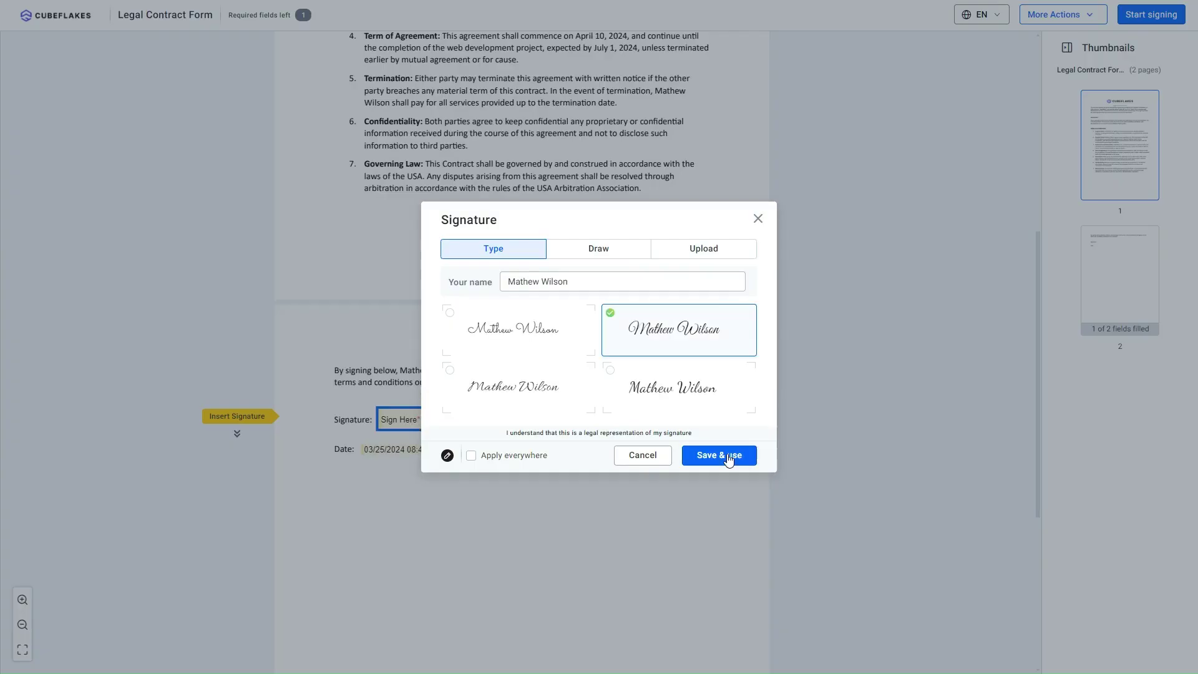
pyautogui.click(728, 457)
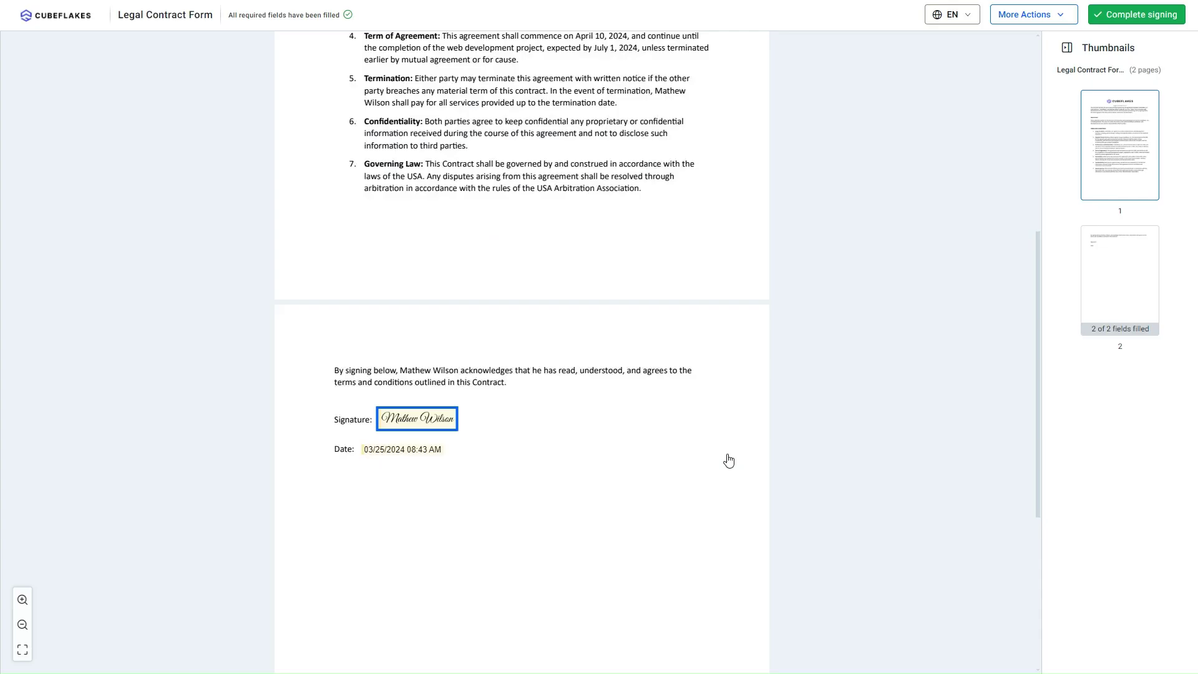
pyautogui.click(1135, 16)
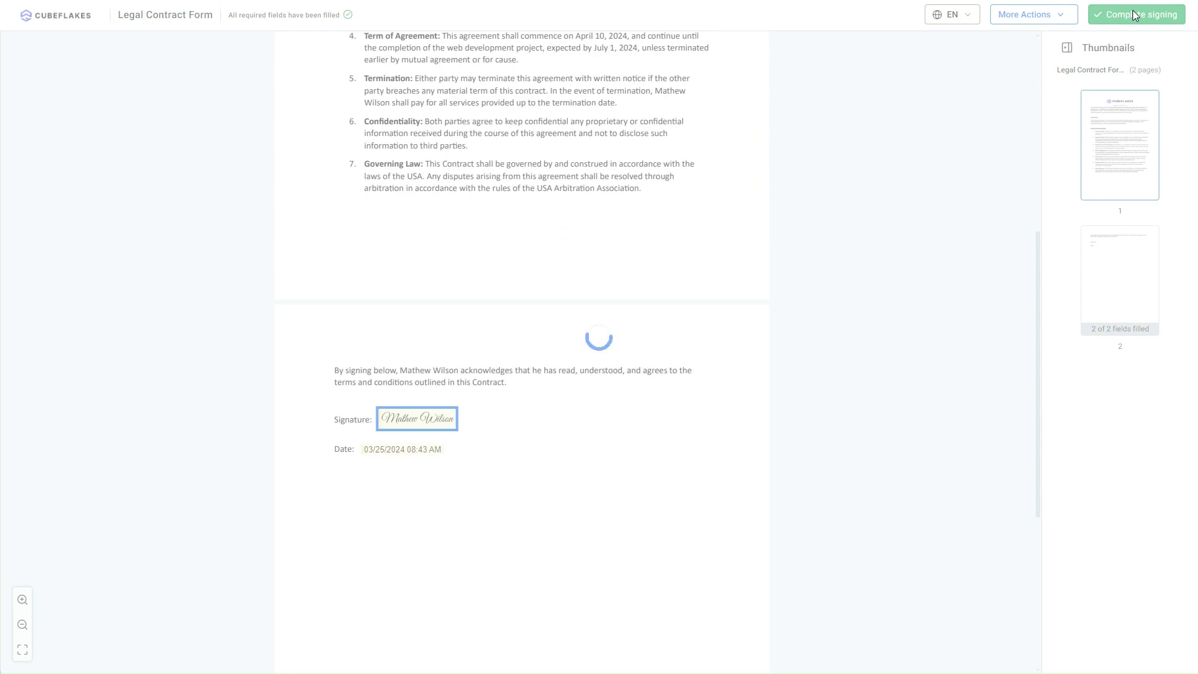